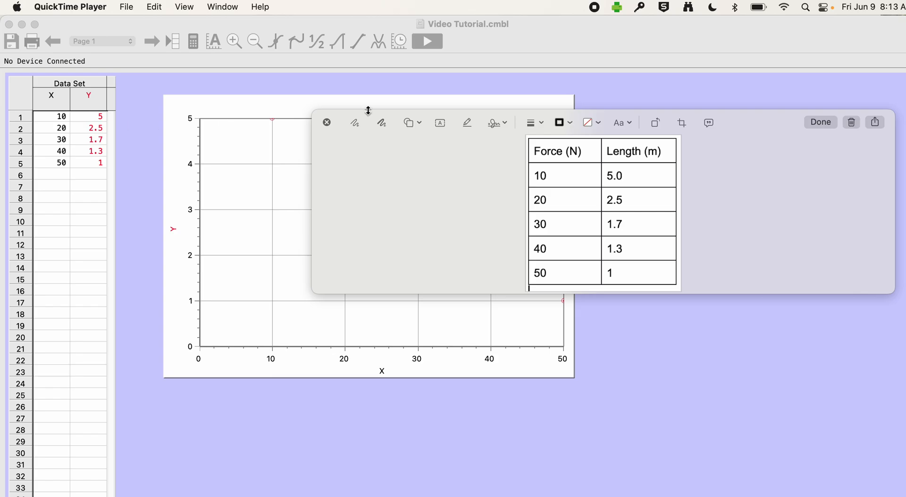
Move the Force–Length reference table window below the graph and shift the graph slightly up the page
drag(766, 123, 757, 383)
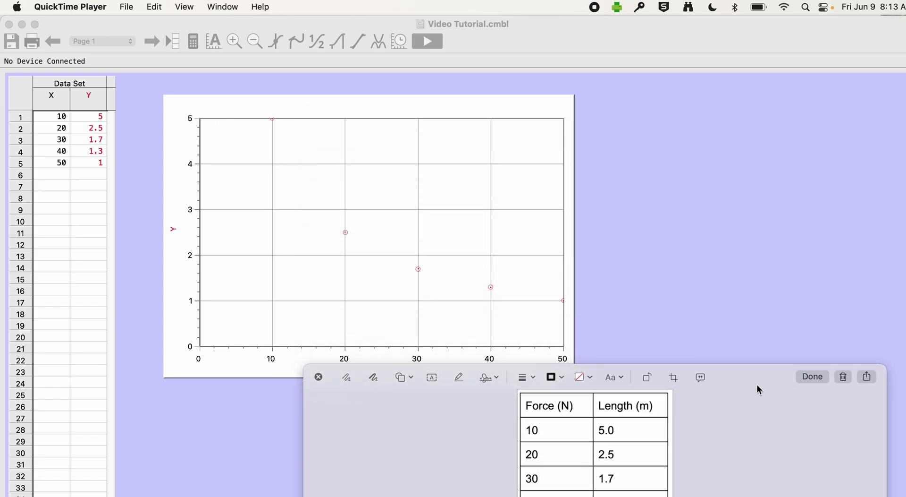
click(490, 95)
drag(469, 110, 469, 91)
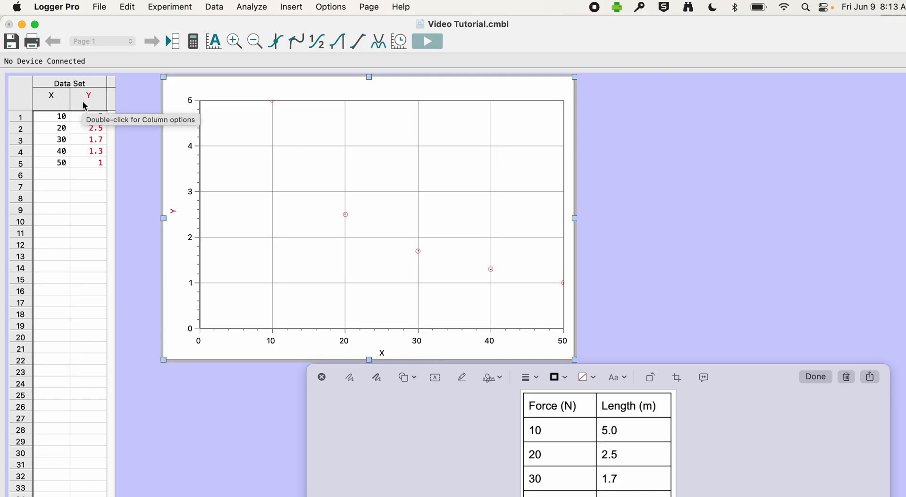
Name the X column Force, with short name F and units N
double_click(53, 101)
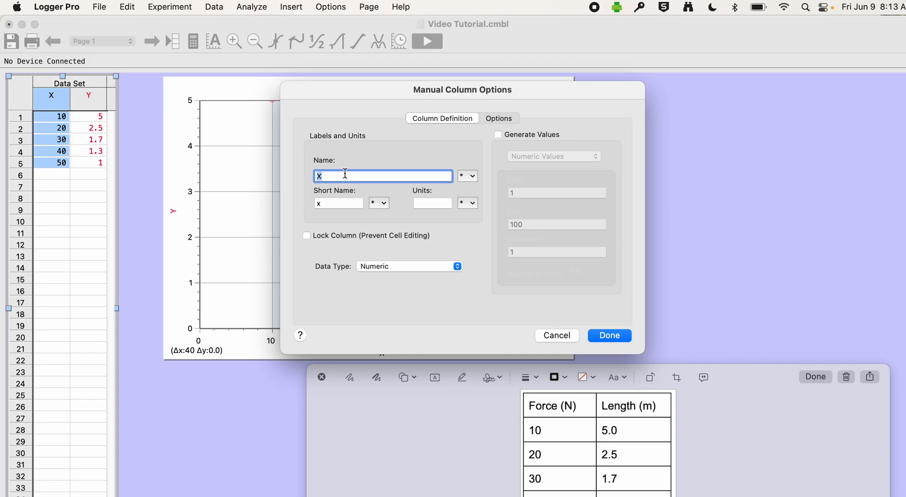
key(BackSpace)
text(Force)
click(334, 204)
key(BackSpace)
text(F)
click(430, 204)
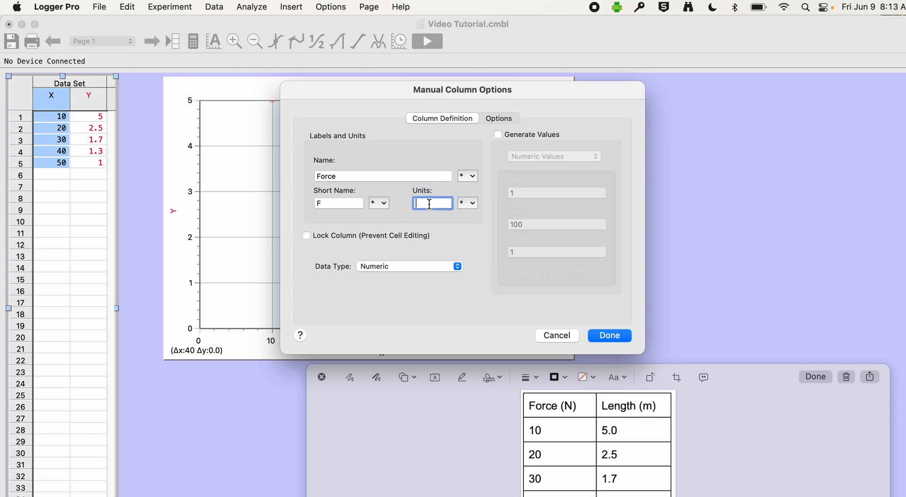
text(N)
Browse the Greek and superscript symbols available for the column name and apply the column options
click(473, 177)
mouse_move(495, 212)
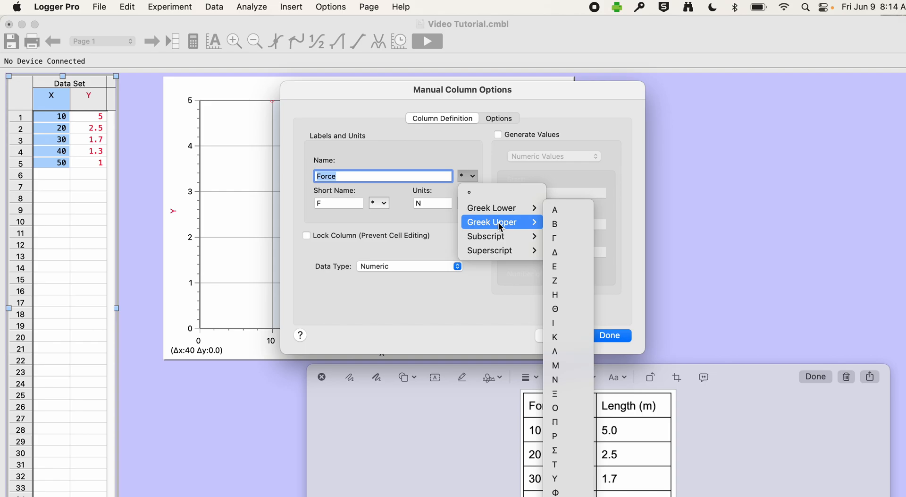
mouse_move(498, 250)
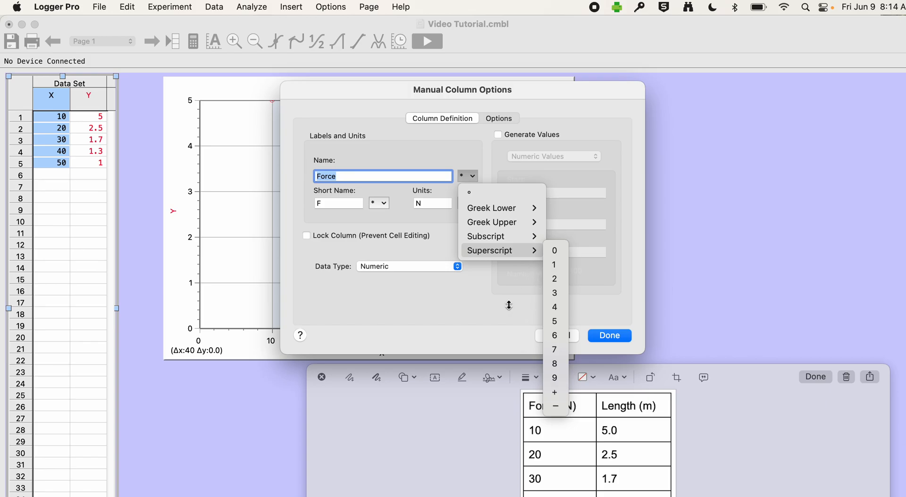
click(472, 311)
click(613, 335)
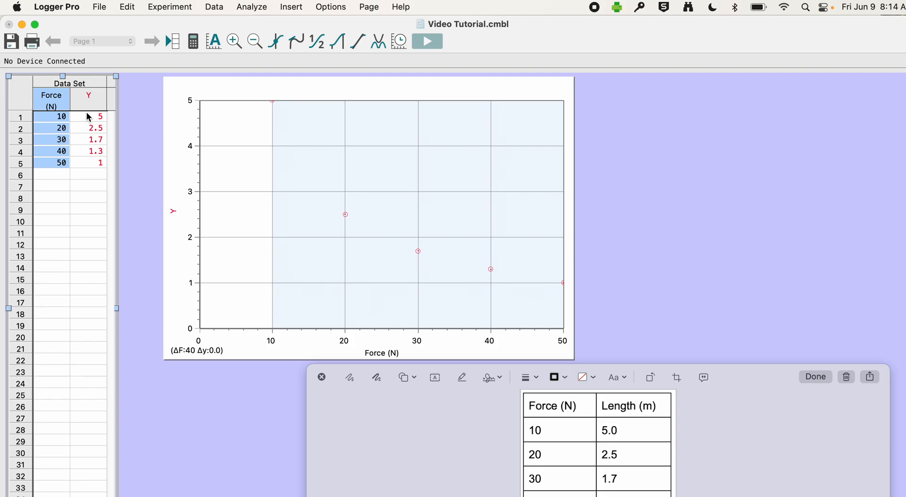
Name the Y column Length, with short name L and units m, and apply the column options
double_click(89, 95)
text(Length)
double_click(344, 202)
text(L)
click(439, 203)
text(m)
click(613, 335)
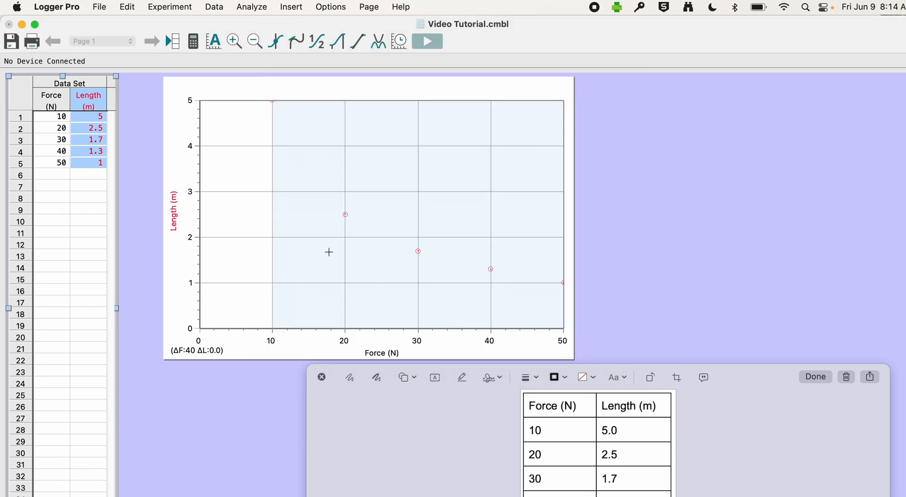
click(251, 240)
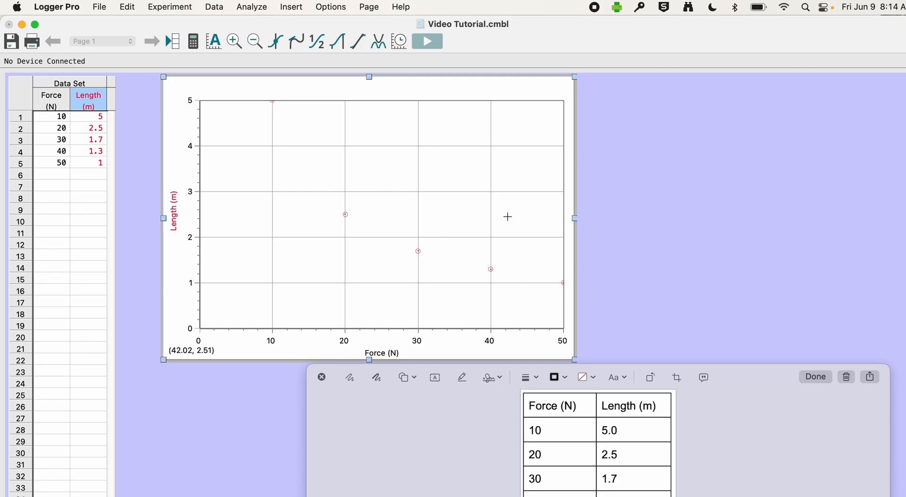
Switch to the "what to graph" document in Chrome, examine which graph suits the inverse curve, and return to Logger Pro
key(super+Tab)
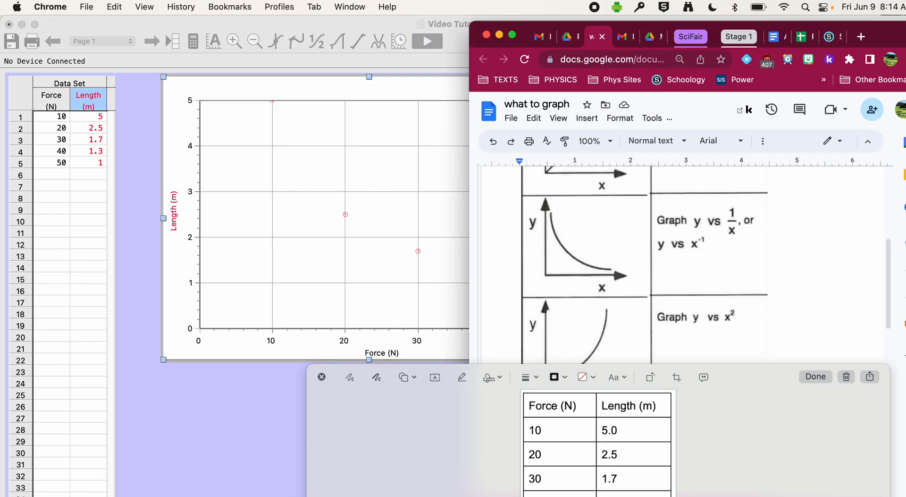
scroll(612, 328, up, 5)
scroll(612, 329, down, 2)
scroll(612, 328, up, 4)
scroll(612, 329, down, 8)
scroll(612, 328, down, 3)
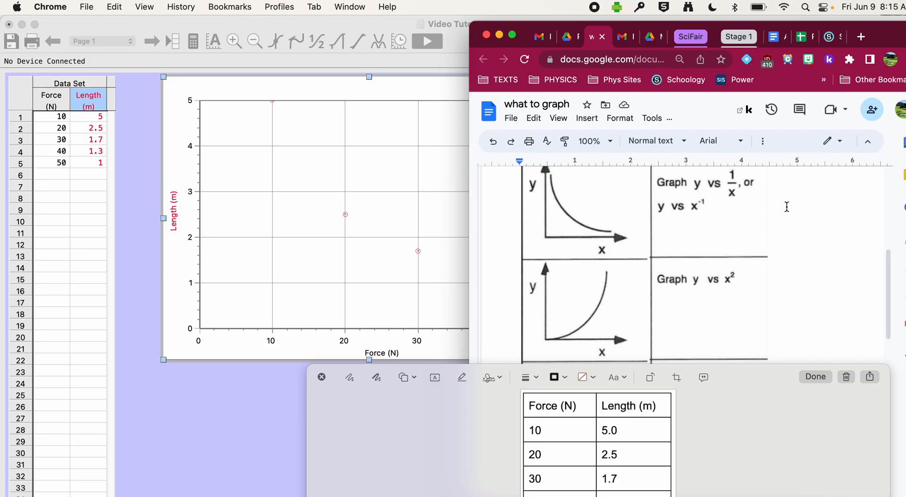
click(391, 284)
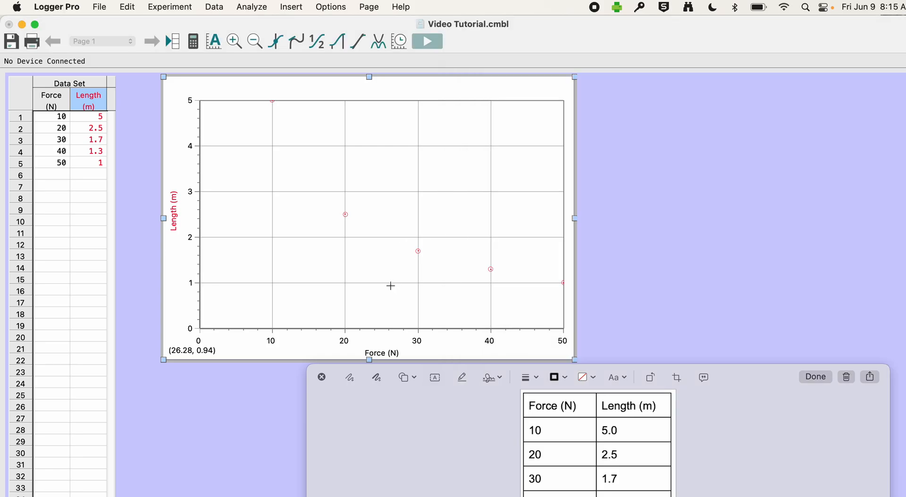
Move the graph away from the data table and widen the table to make room for another column
drag(251, 99, 452, 99)
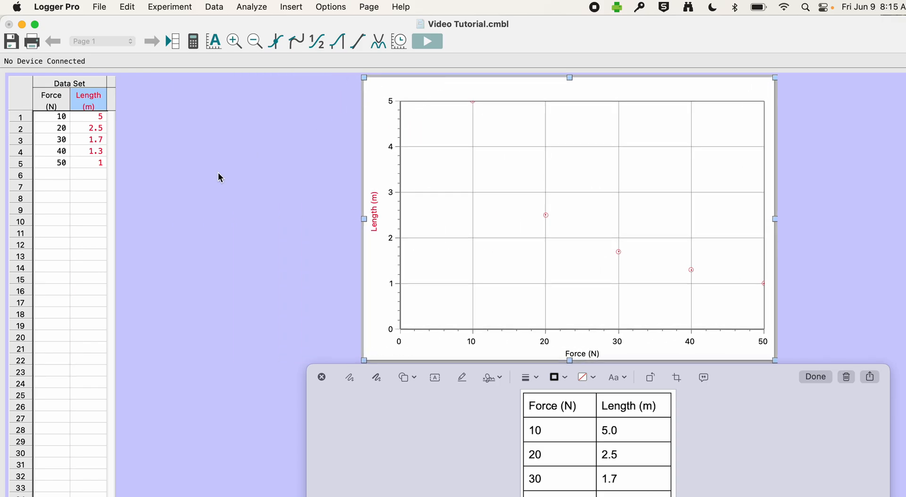
click(87, 281)
drag(116, 308, 211, 307)
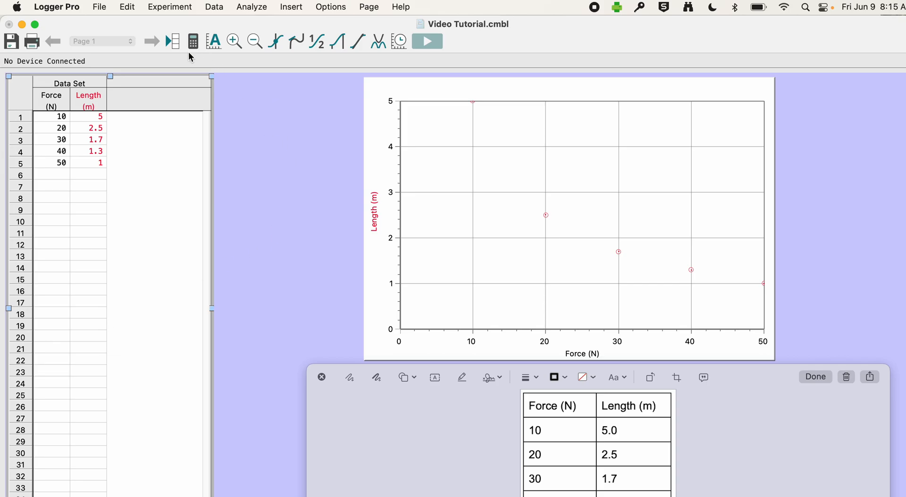
Start a new calculated column named I/Force, with short name C1/F and units 1/N
click(215, 8)
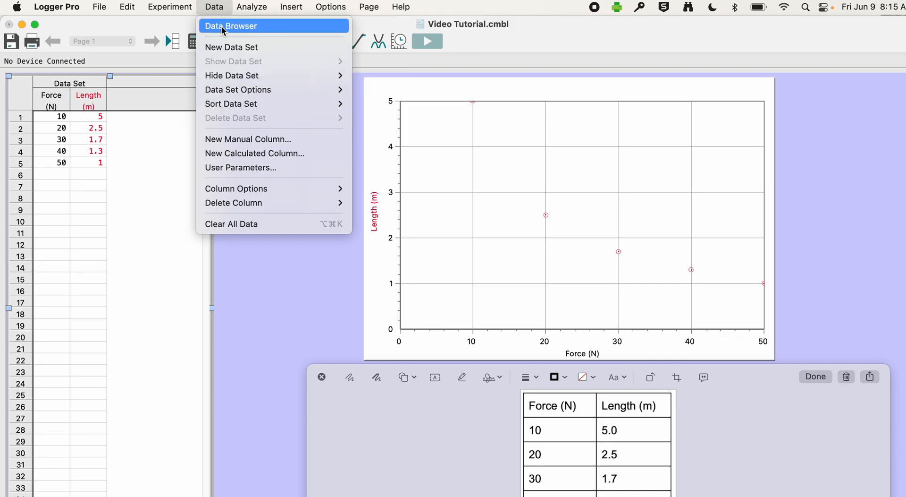
click(240, 156)
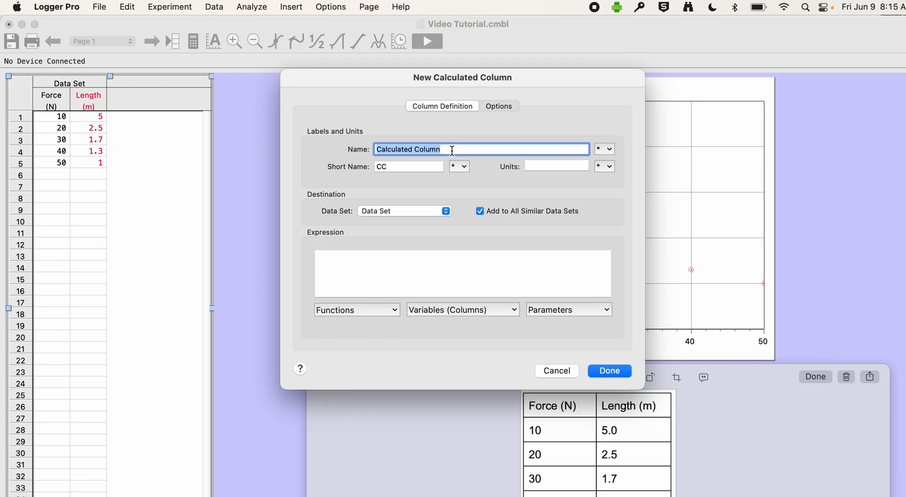
key(BackSpace)
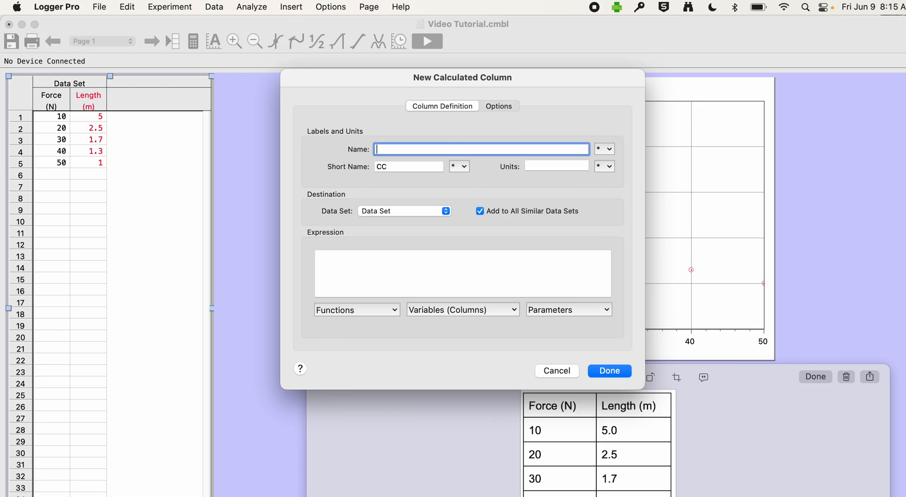
text(I/Fof)
key(BackSpace)
text(rce)
click(437, 169)
key(BackSpace)
text(1/F)
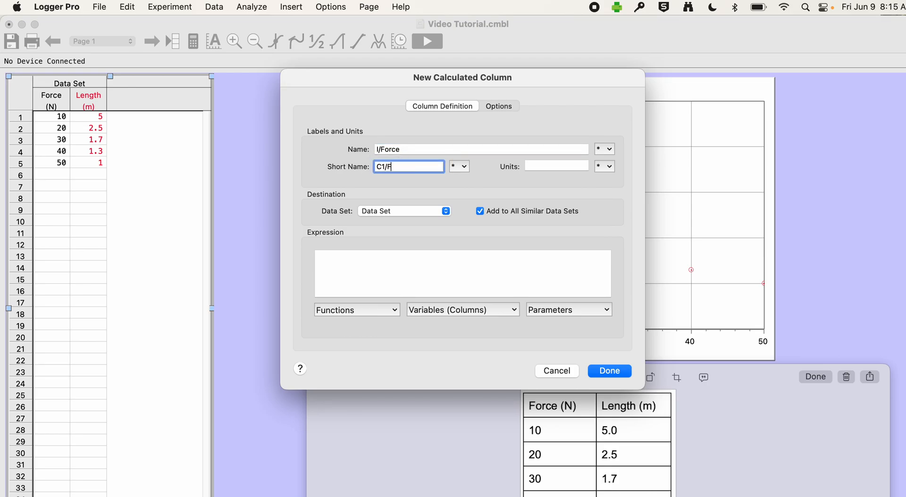
click(550, 166)
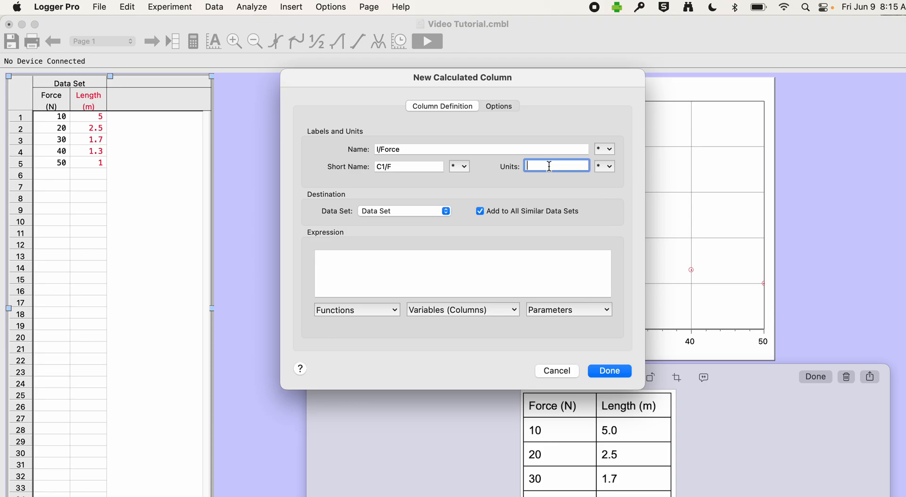
text(1/N)
Enter the calculated column's expression as 1/"Force", inserting the Force column as the variable
click(427, 263)
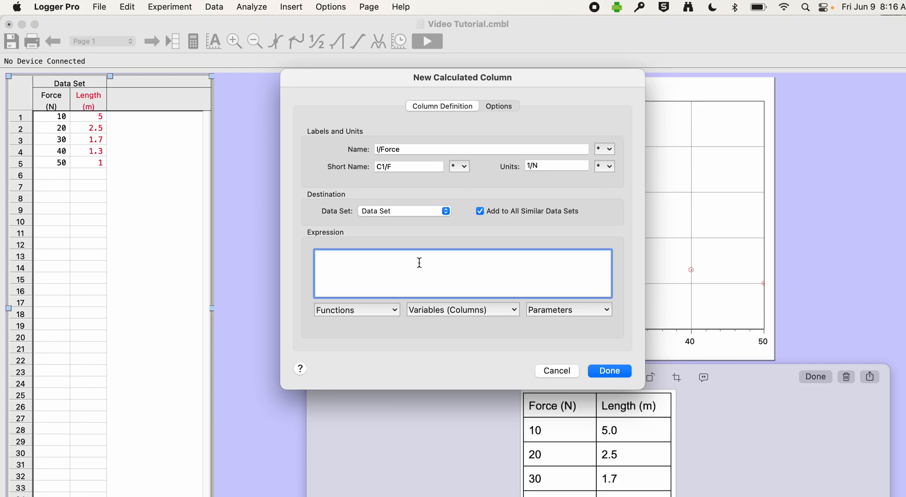
text(1/)
click(491, 311)
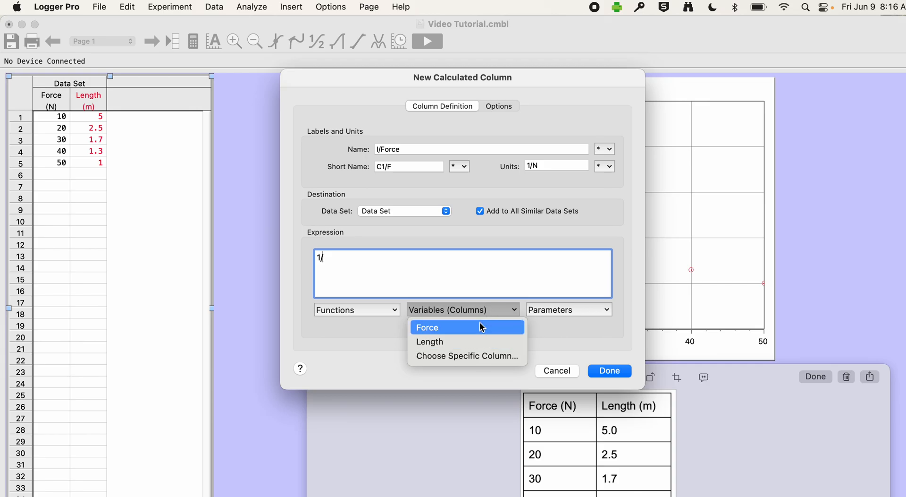
click(481, 326)
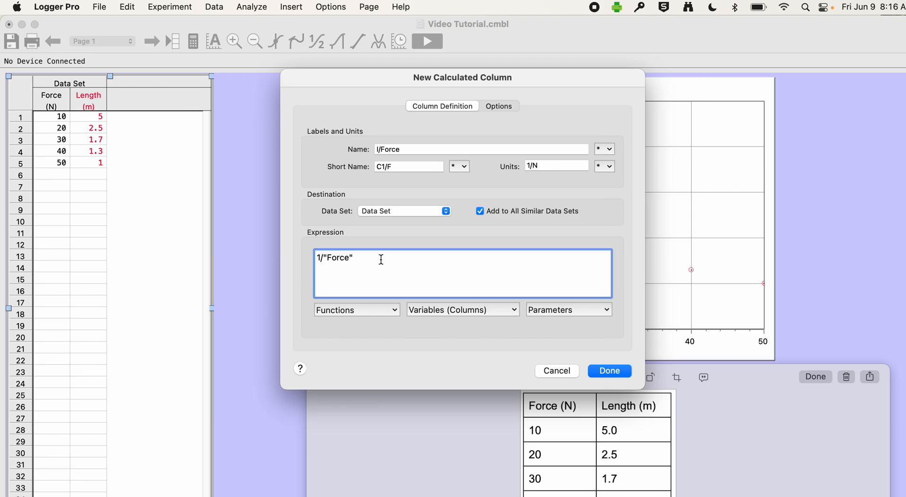
Replace the column expression with the Force column multiplied by itself, "Force"*"Force"
drag(381, 259, 315, 258)
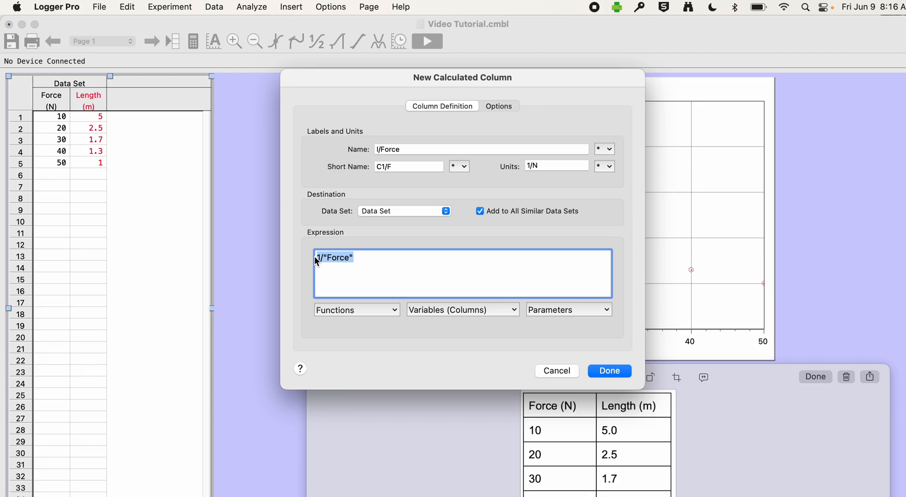
key(BackSpace)
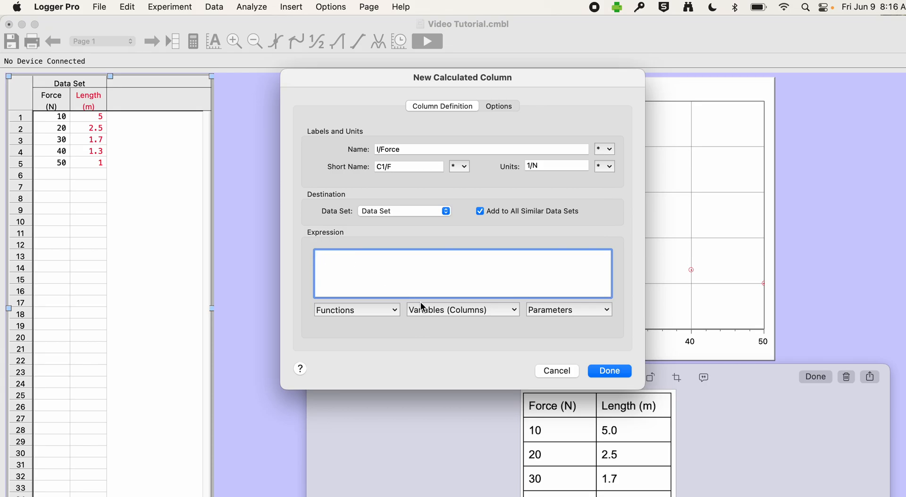
click(443, 310)
click(431, 327)
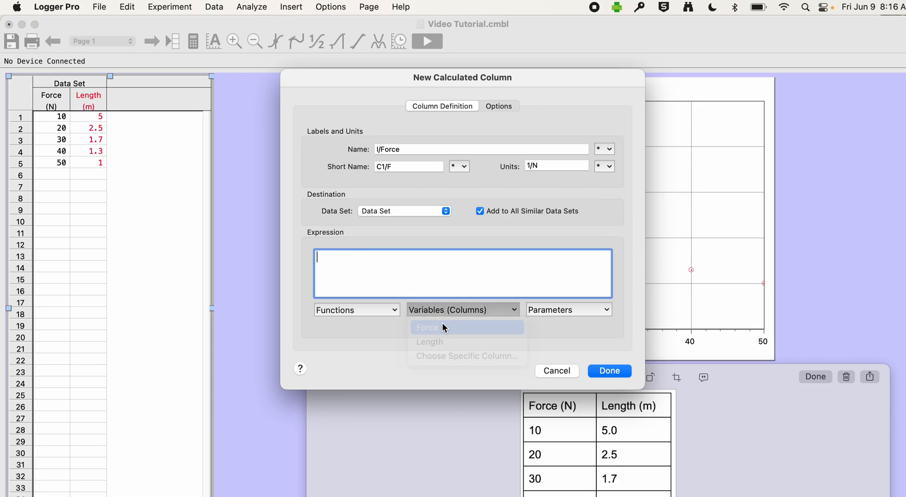
text(*)
click(441, 310)
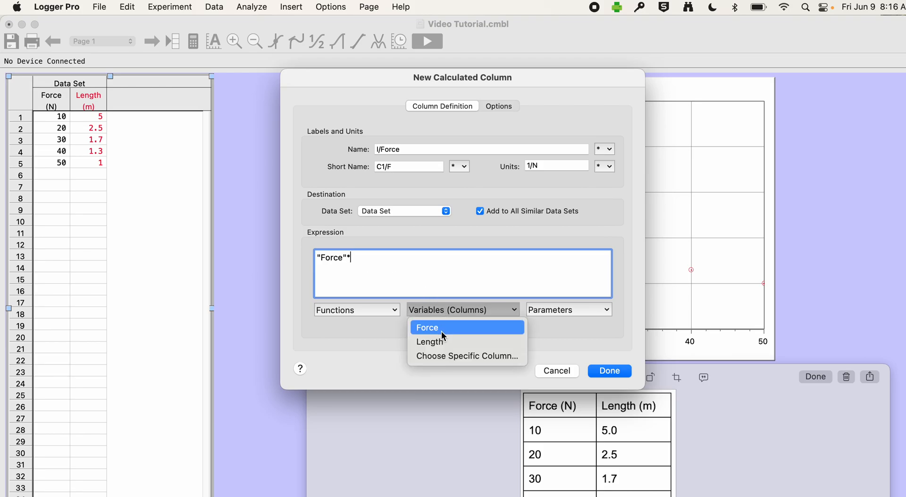
click(442, 333)
Remove the second factor and square the Force column instead, using the expression "Force"^2
key(BackSpace)
key(BackSpace)
key(BackSpace)
key(BackSpace)
key(BackSpace)
key(BackSpace)
key(BackSpace)
key(BackSpace)
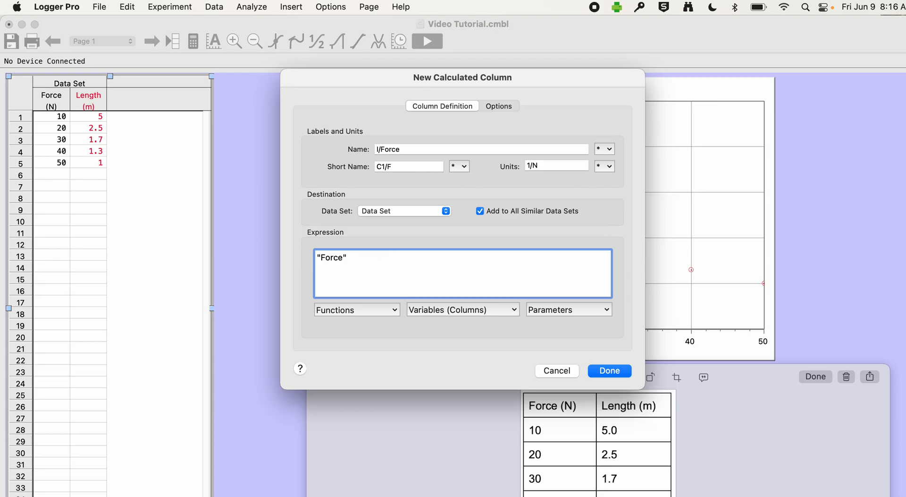
text(^2)
Replace the expression with 1/"Force" and create the calculated column
drag(359, 259, 307, 257)
key(BackSpace)
text(1/)
click(421, 309)
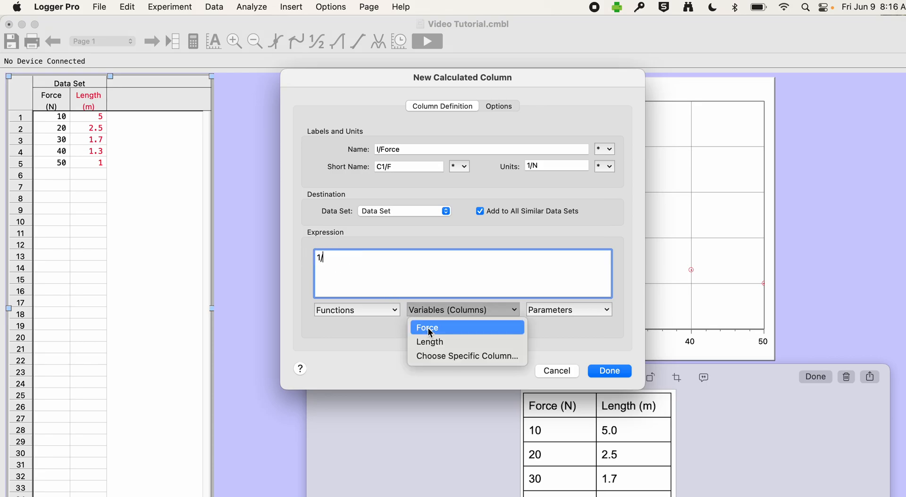
click(428, 327)
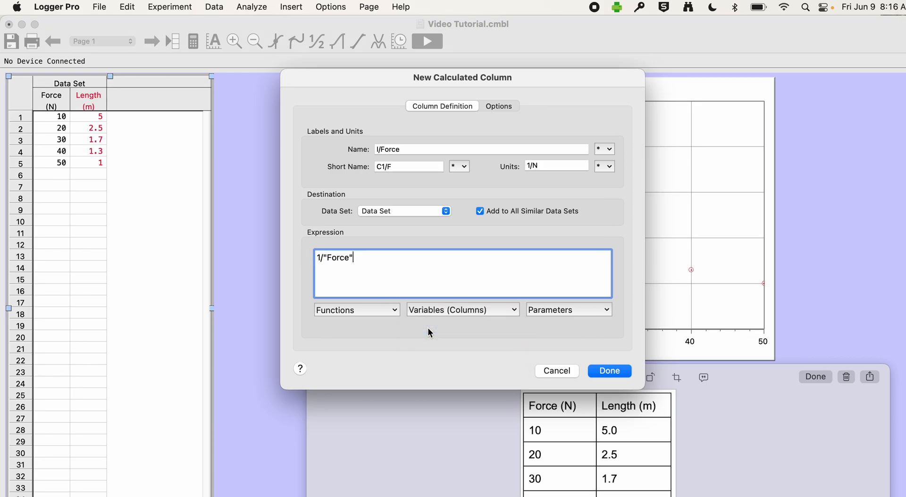
click(615, 372)
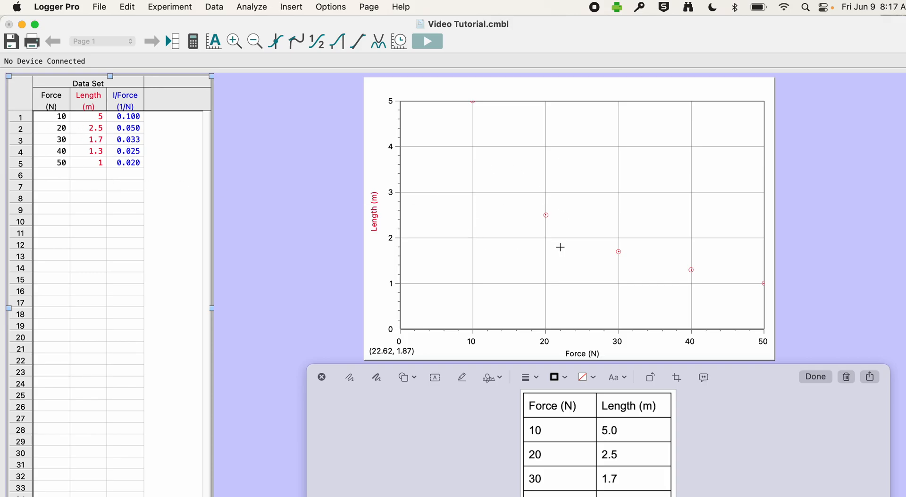
Reposition the graph beside the data table and plot I/Force on its horizontal axis
drag(536, 89, 667, 89)
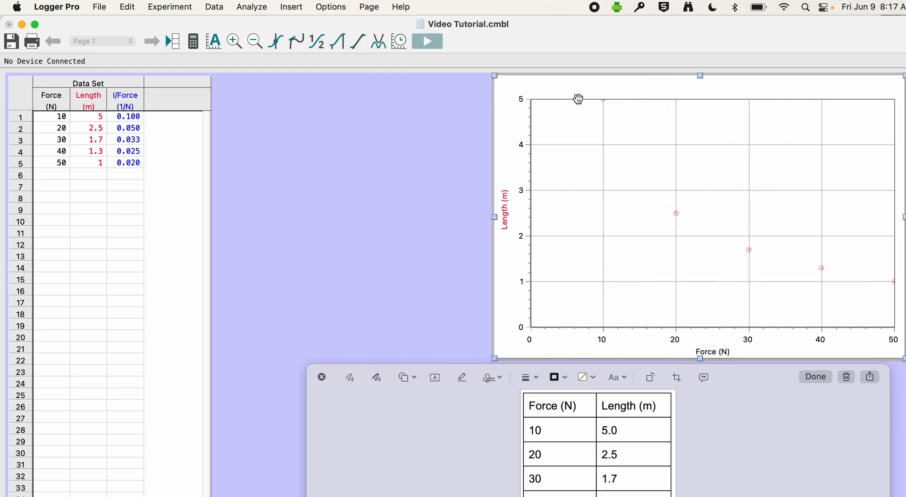
drag(606, 86, 447, 87)
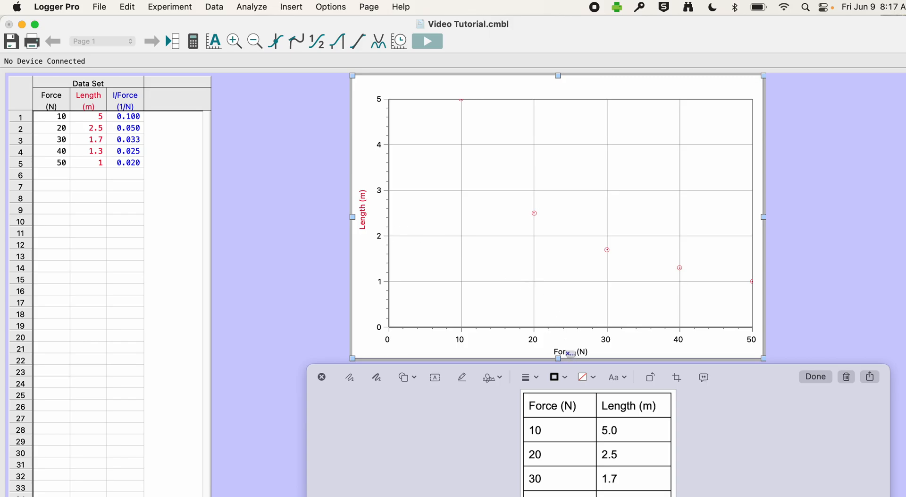
click(570, 354)
click(570, 357)
click(570, 357)
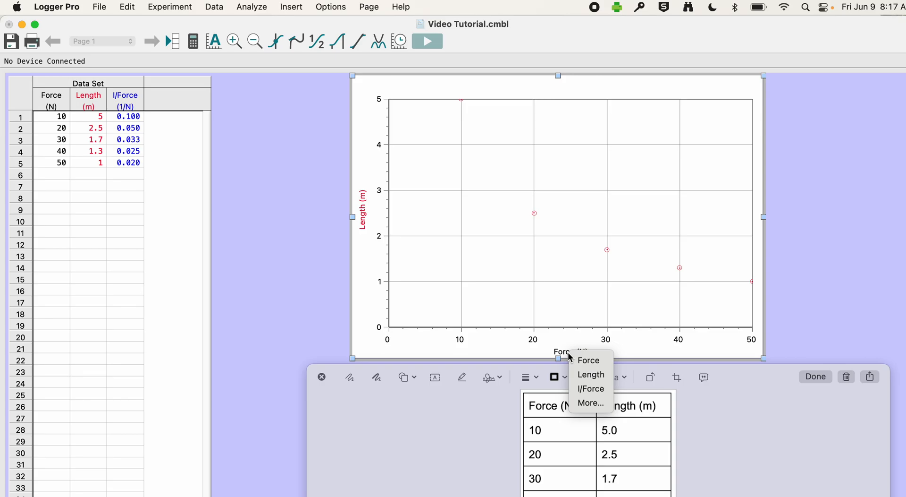
click(591, 391)
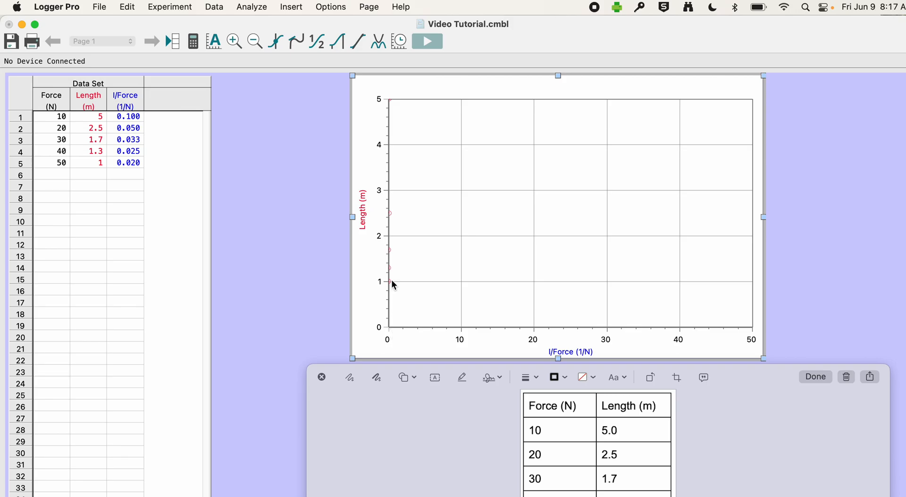
Autoscale the Length against I/Force graph from 0
click(216, 8)
mouse_move(189, 10)
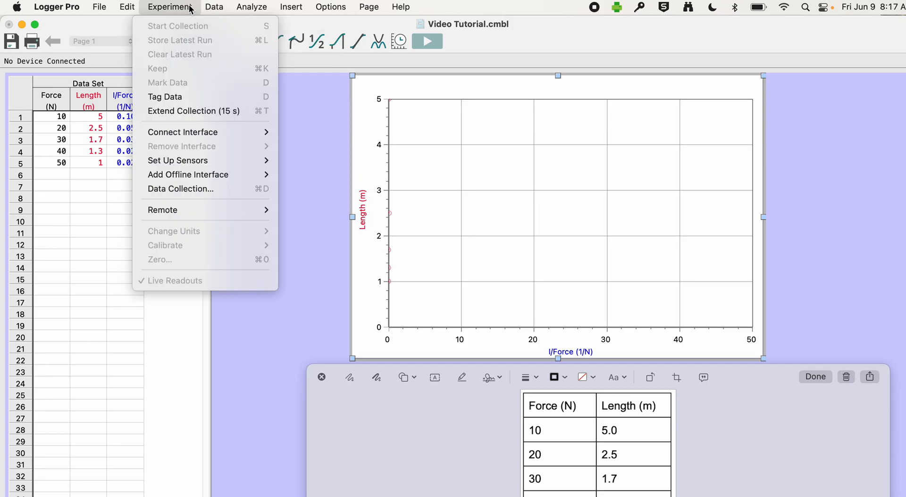
mouse_move(253, 9)
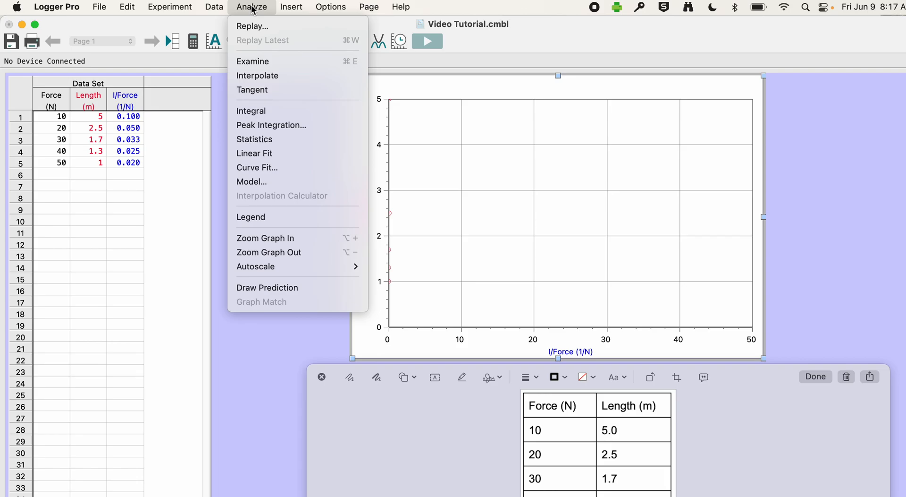
mouse_move(294, 265)
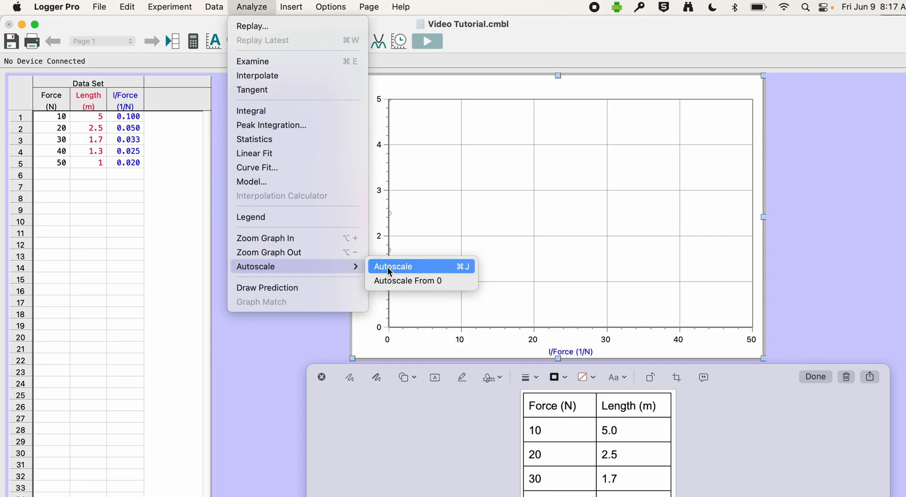
click(390, 281)
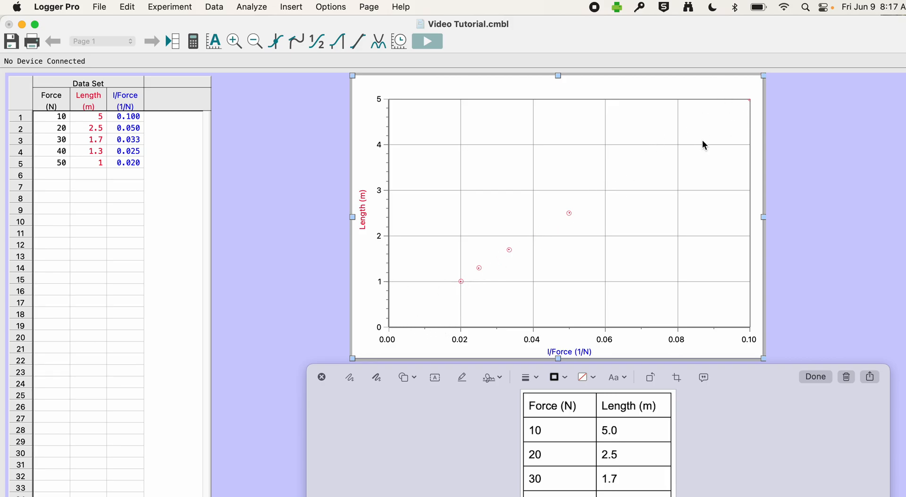
Try a plain autoscale on the graph, and return its axes to Autoscale From 0
click(214, 46)
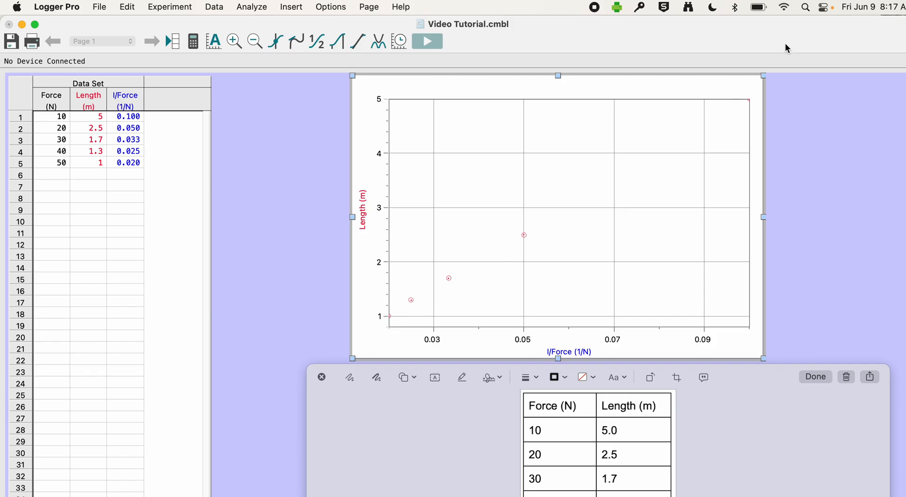
click(254, 9)
mouse_move(253, 264)
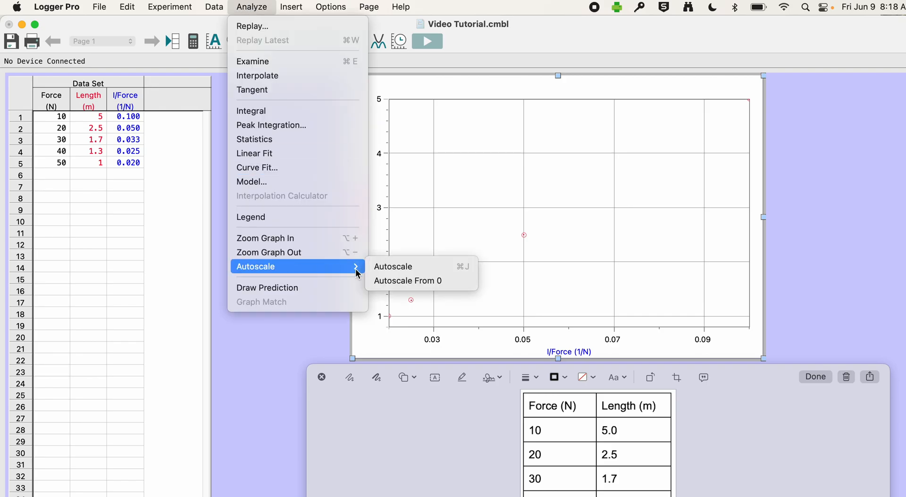
click(396, 281)
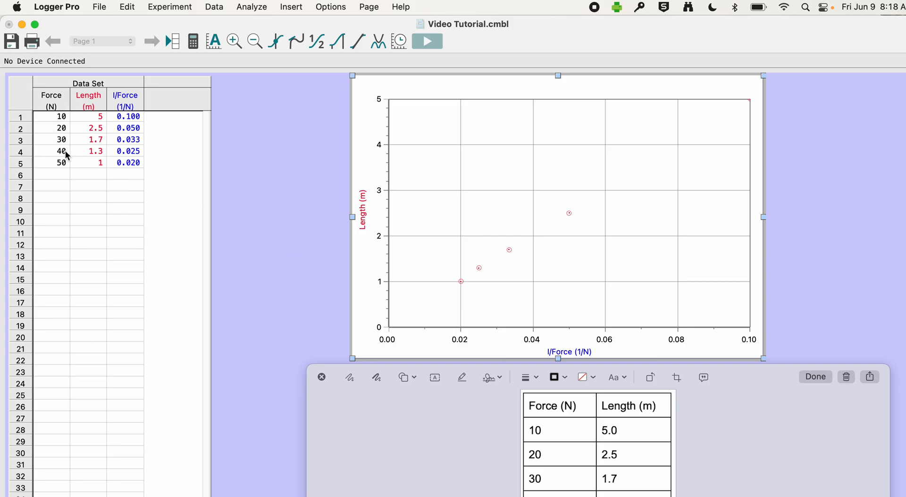
Review the definition and expression of the I/Force calculated column
double_click(133, 101)
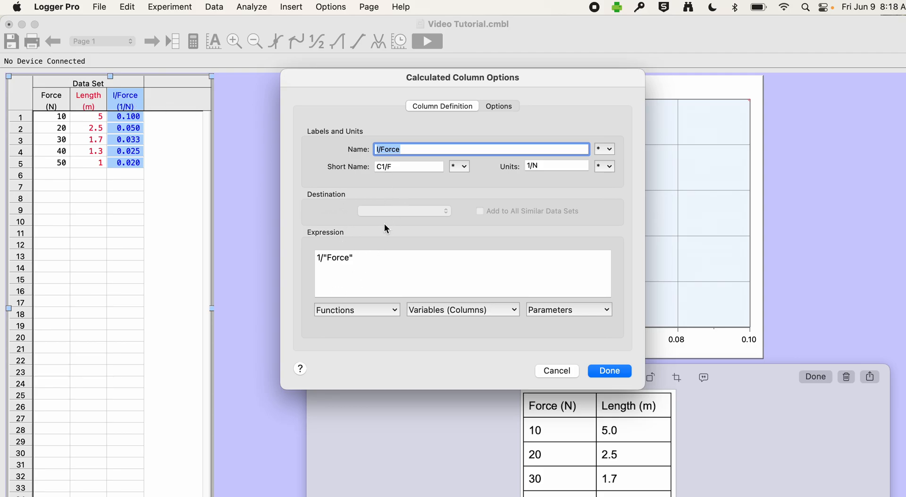
click(614, 370)
click(437, 170)
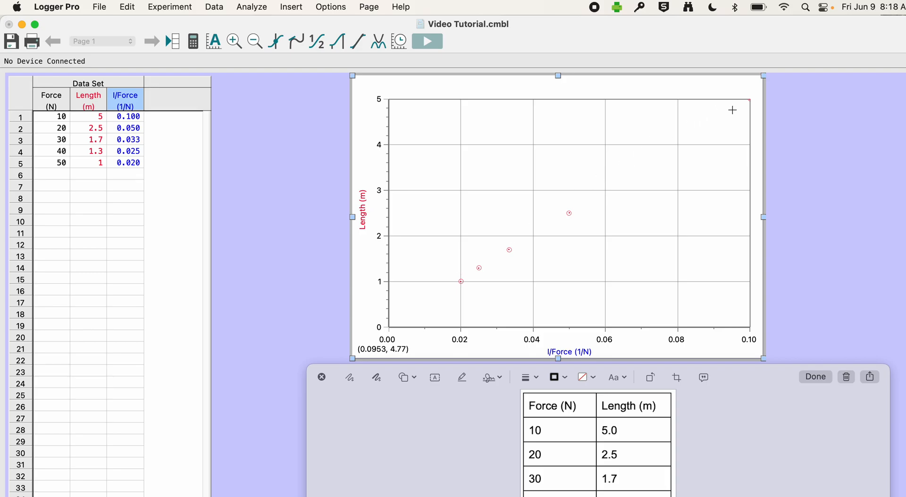
Try a linear fit on only the three lowest data points, and remove that fit from the graph
drag(453, 261, 539, 228)
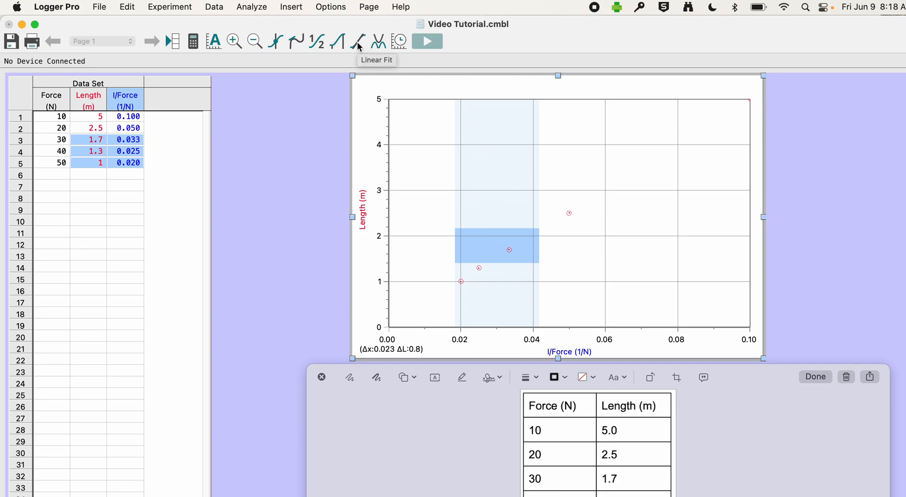
click(257, 7)
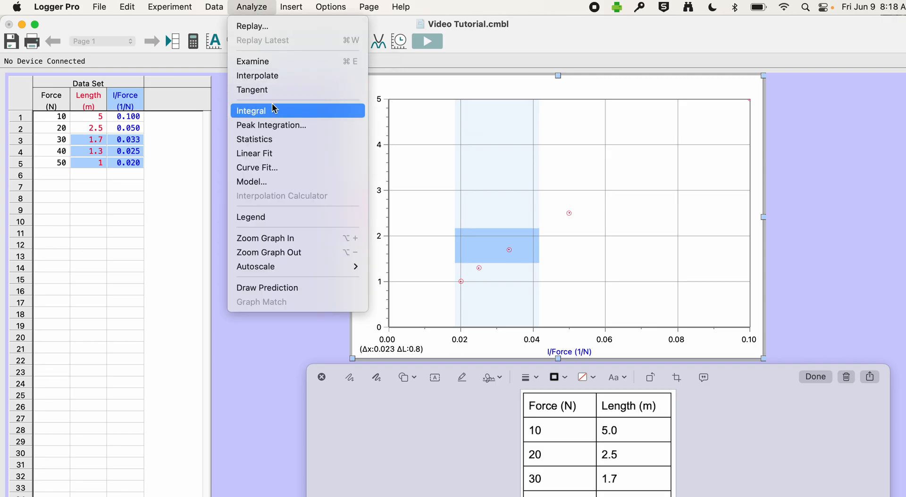
click(275, 153)
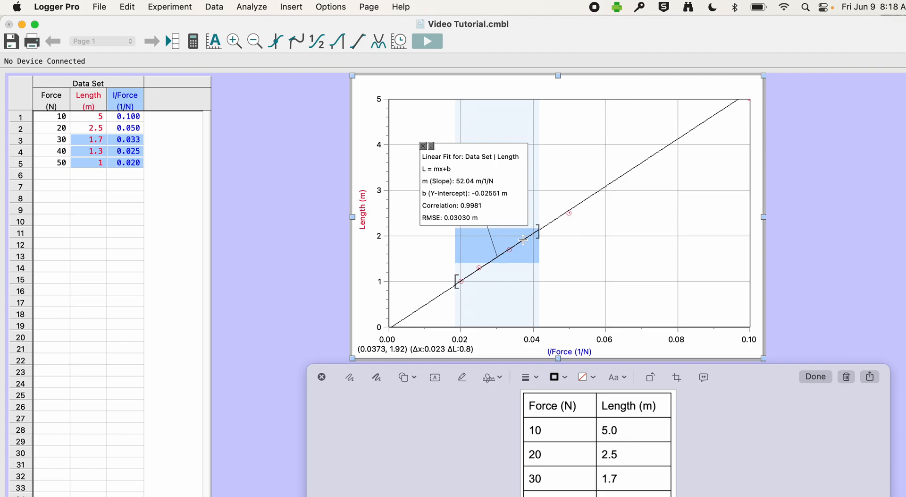
click(423, 145)
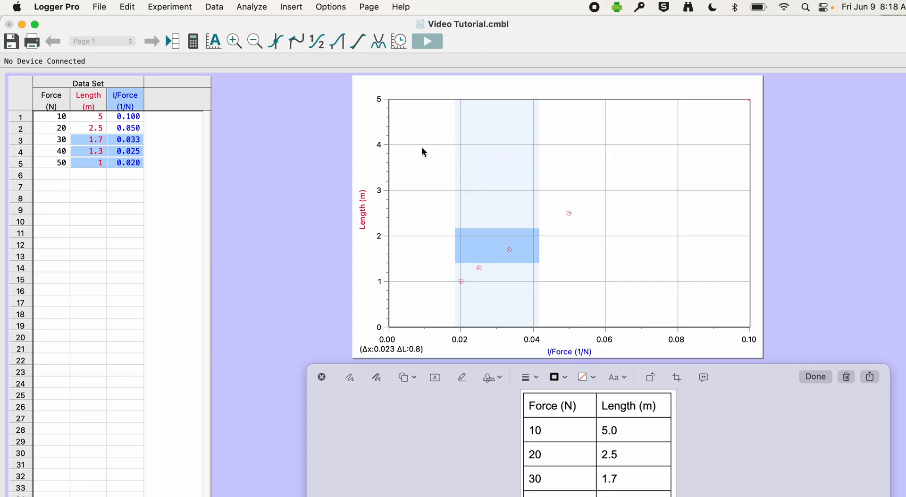
Clear the range selection on the graph and apply a linear fit to all data points
click(564, 156)
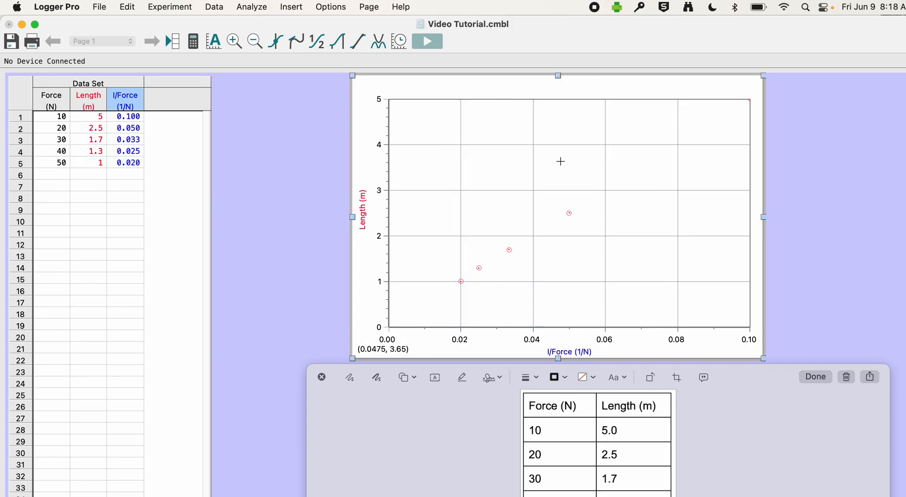
click(358, 44)
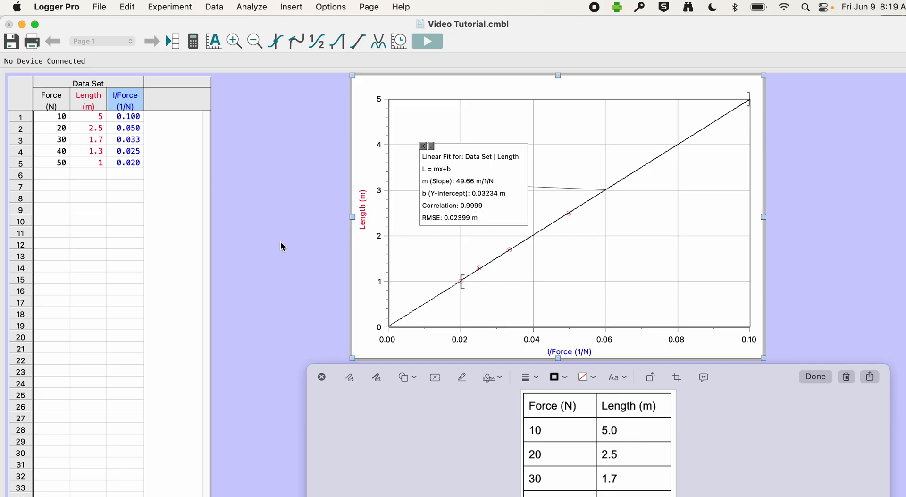
Title the graph "Length vs 1/force" in its graph options
double_click(583, 126)
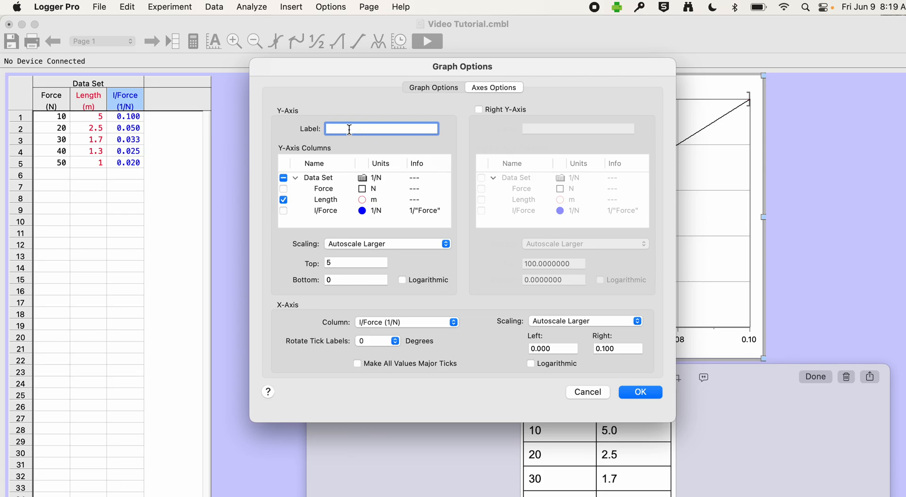
click(447, 88)
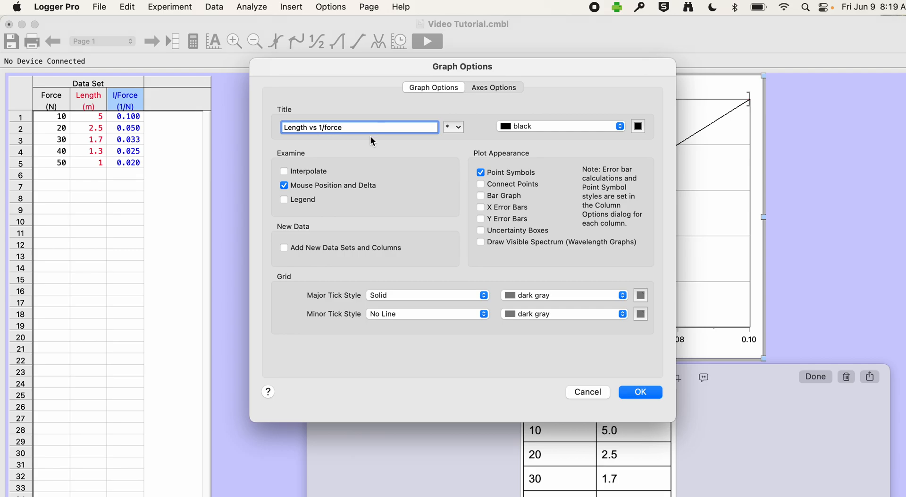
click(646, 394)
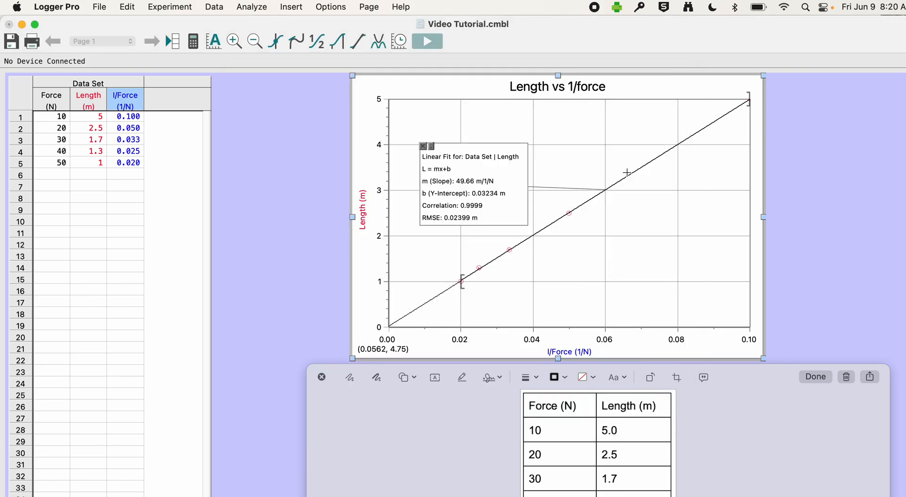
double_click(640, 249)
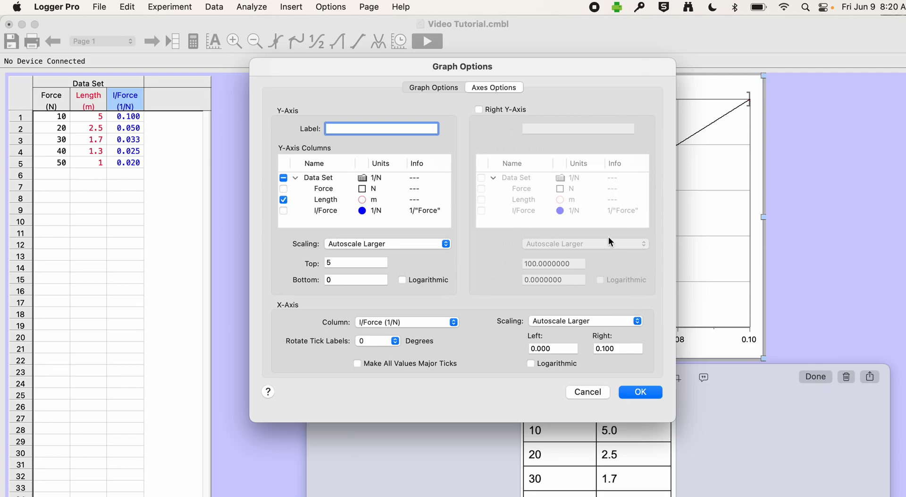
click(588, 391)
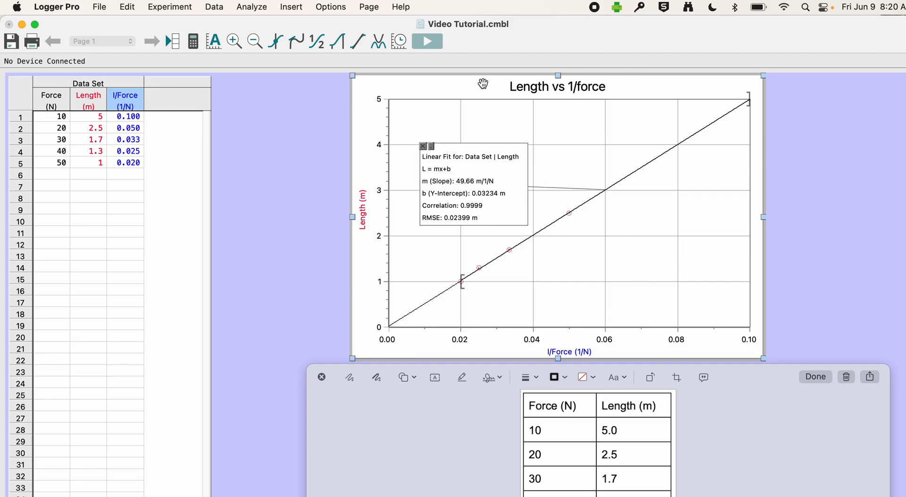
Move the Length vs 1/force graph aside and insert a second graph between it and the data table
drag(463, 85, 599, 85)
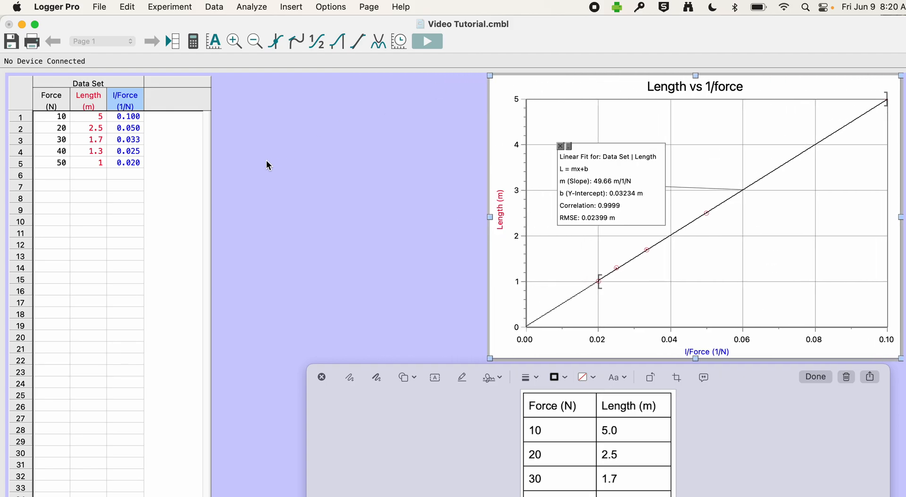
click(296, 8)
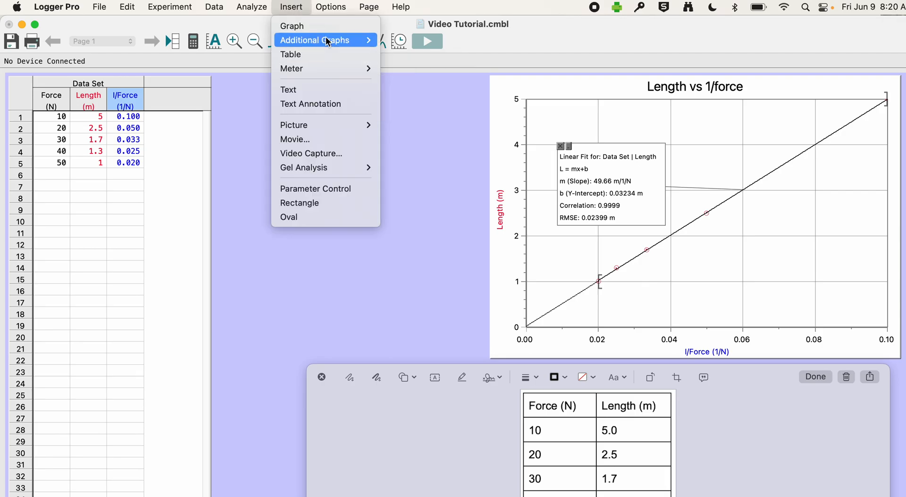
click(318, 26)
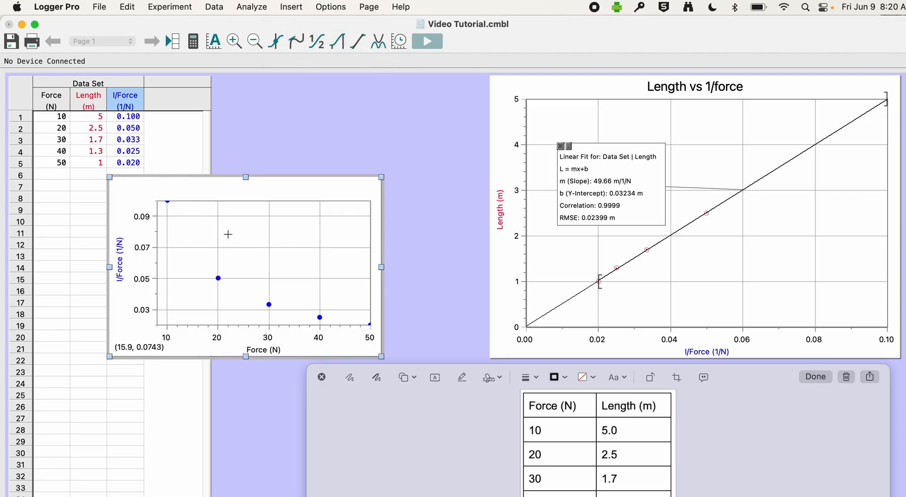
drag(288, 183, 399, 87)
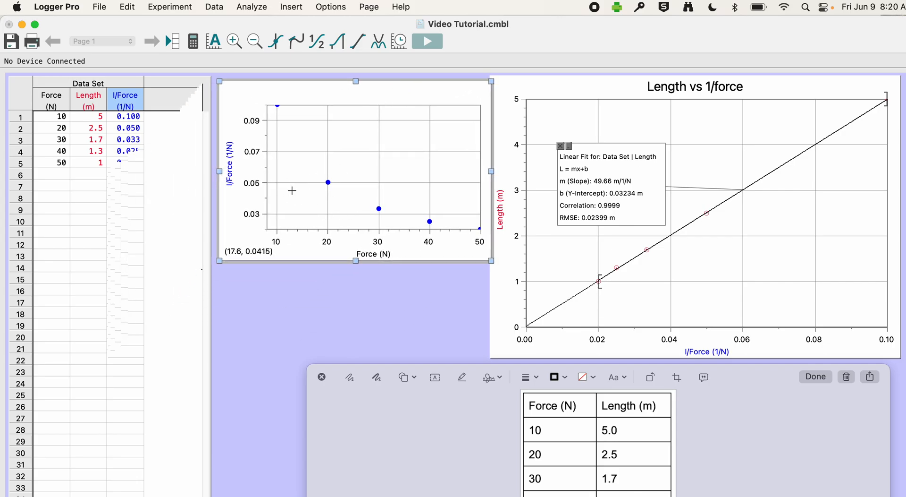
Plot Length on the new graph's vertical axis and shift the graph slightly downward
click(230, 168)
click(231, 169)
click(230, 170)
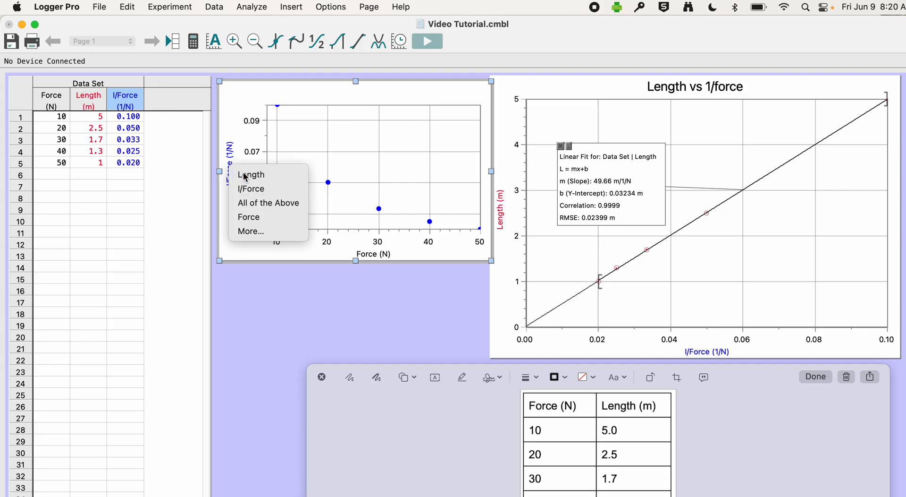
click(245, 175)
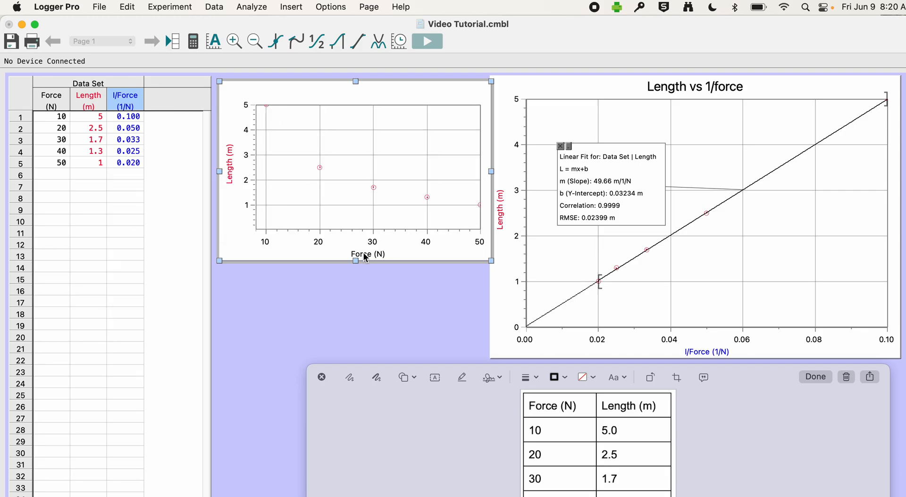
drag(491, 259, 488, 275)
click(435, 332)
Auto-arrange the data table and both graphs on the page
click(369, 7)
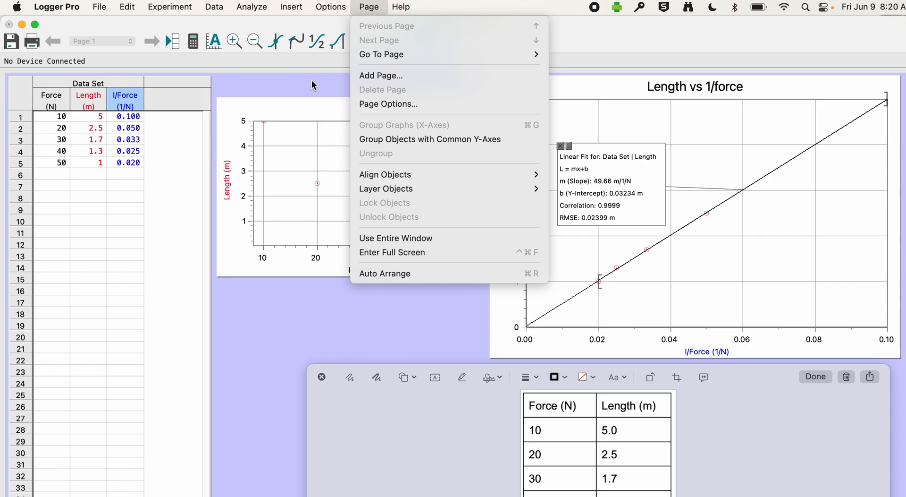
mouse_move(418, 175)
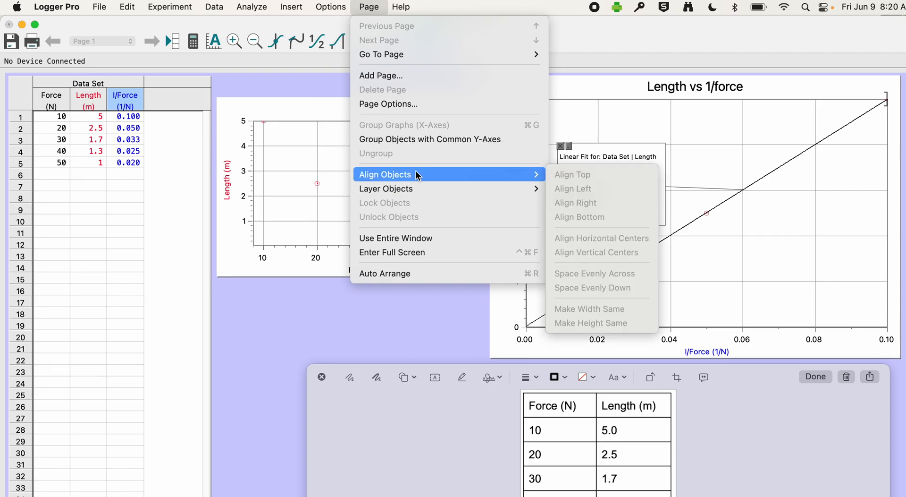
click(309, 89)
click(374, 8)
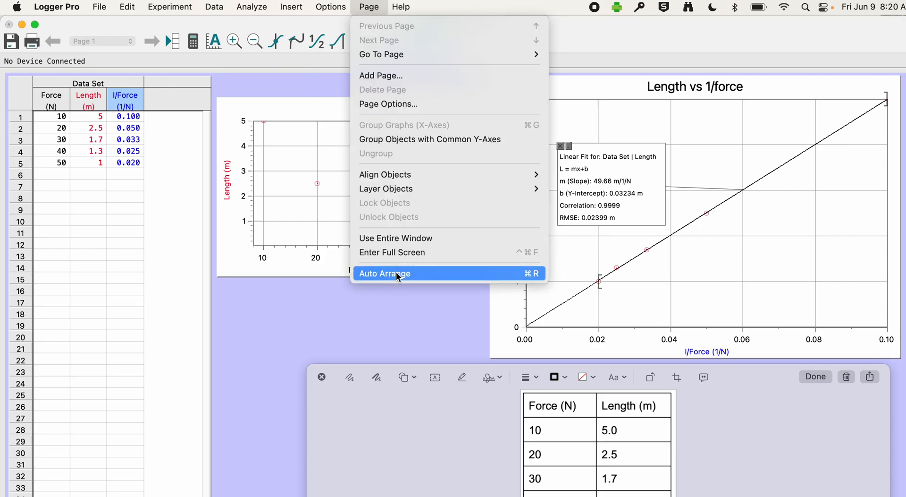
click(429, 276)
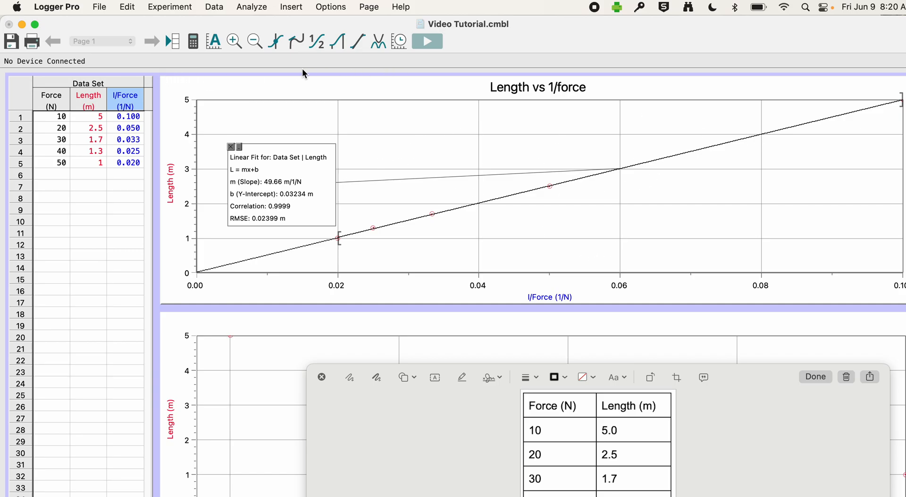
Shrink both graphs and place them side by side beside the table, moving the linear fit box clear of the plotted points
drag(161, 75, 577, 66)
drag(639, 89, 235, 72)
click(183, 325)
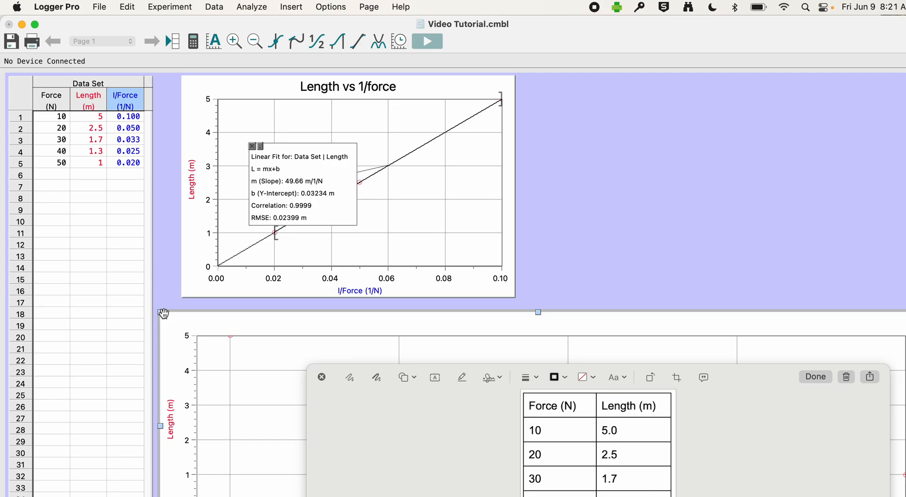
drag(161, 311, 577, 309)
drag(668, 305, 619, 87)
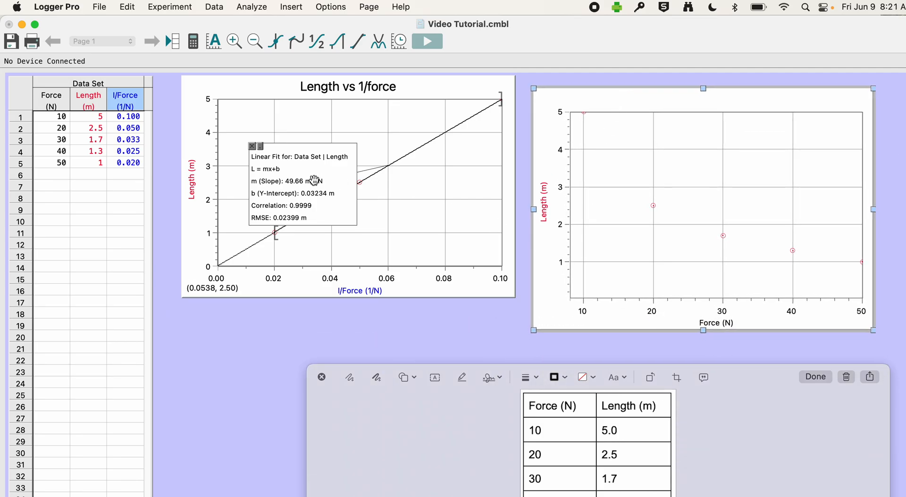
drag(303, 177, 288, 141)
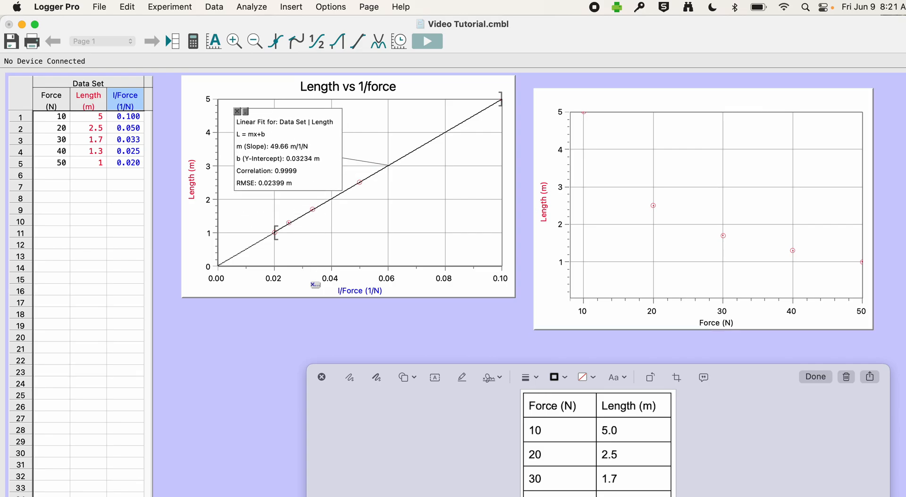